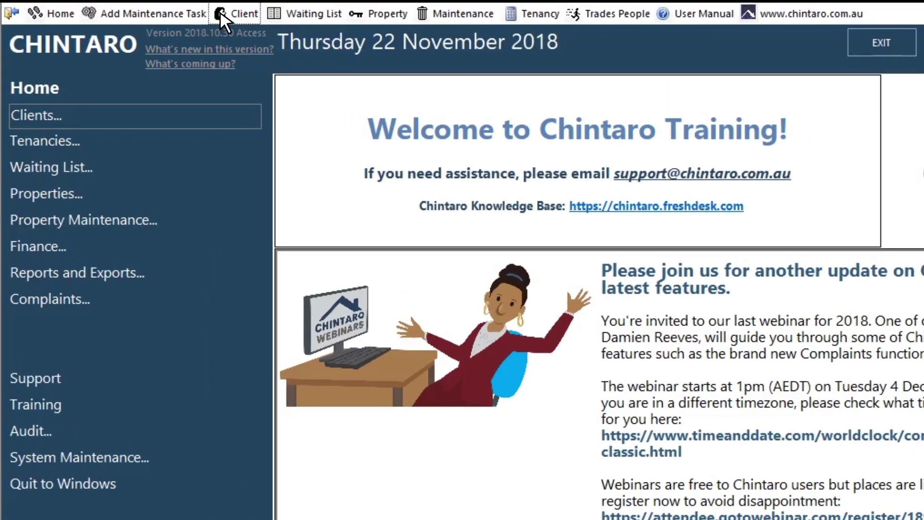
# Step: Filter the client list by the client's surname and open the matching client record
pyautogui.click(221, 10)
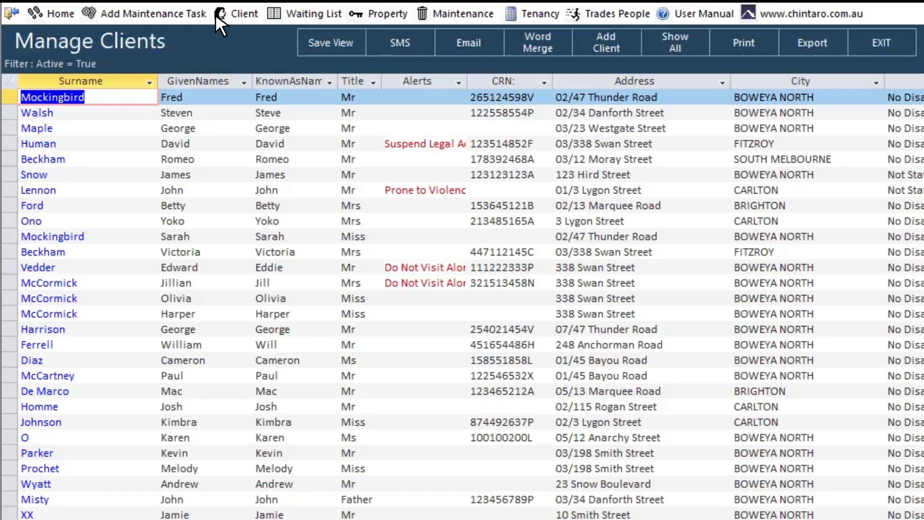
pyautogui.click(86, 98)
pyautogui.write("bragg*'")
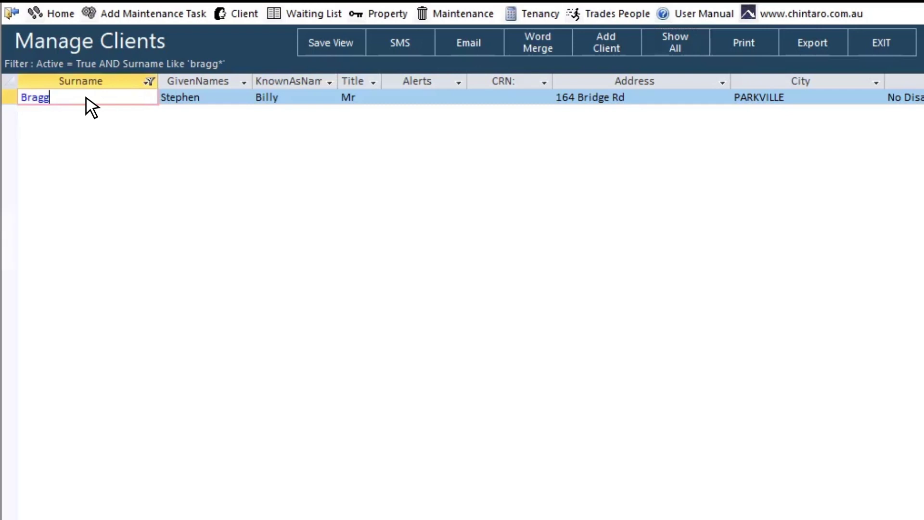
pyautogui.doubleClick(86, 98)
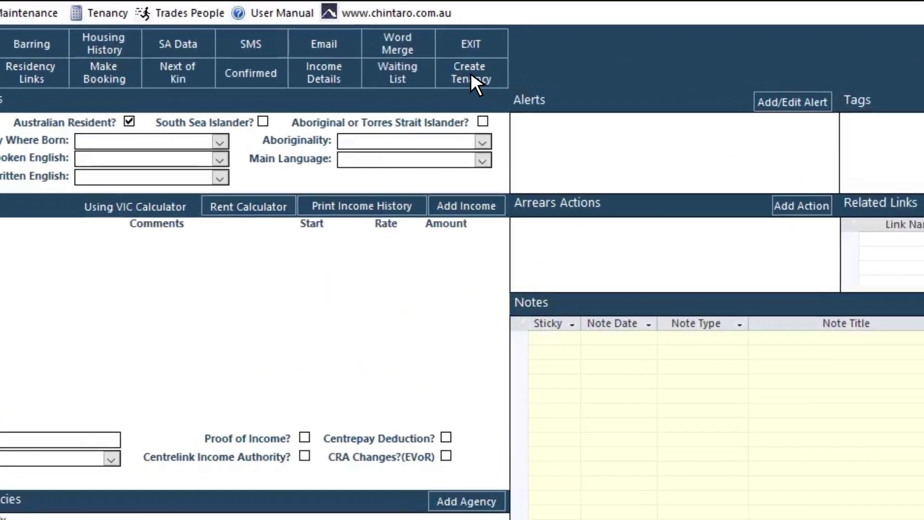
# Step: Create a tenancy for the client and assign vacant room 01 of the Rainbow property, a 1 br Flat
pyautogui.click(466, 53)
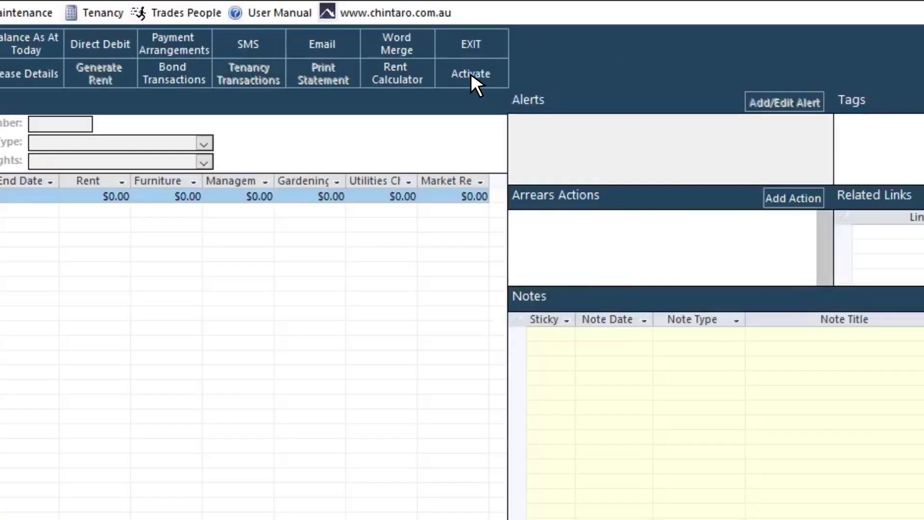
pyautogui.click(470, 74)
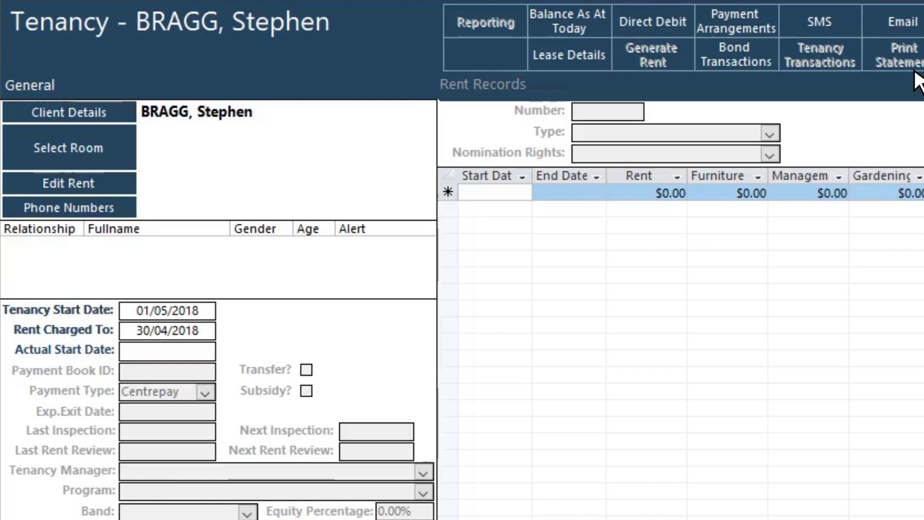
pyautogui.click(68, 147)
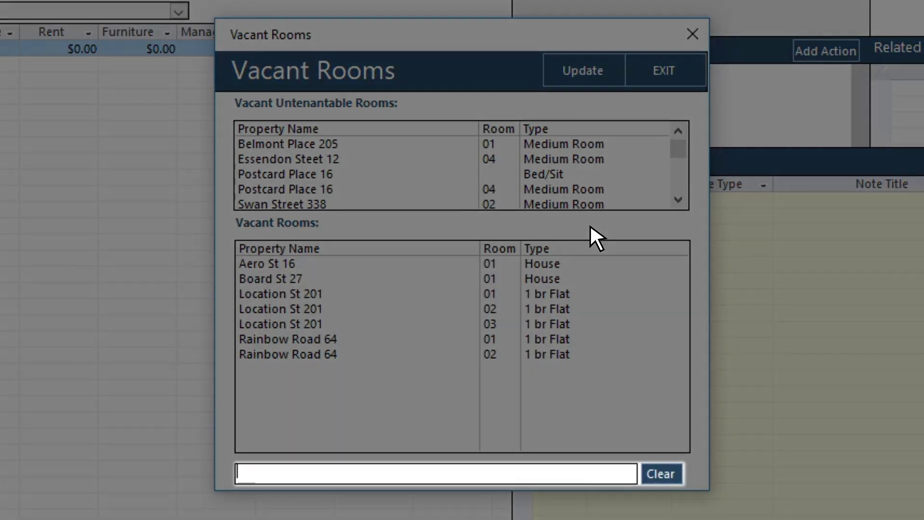
pyautogui.write('Rainbow')
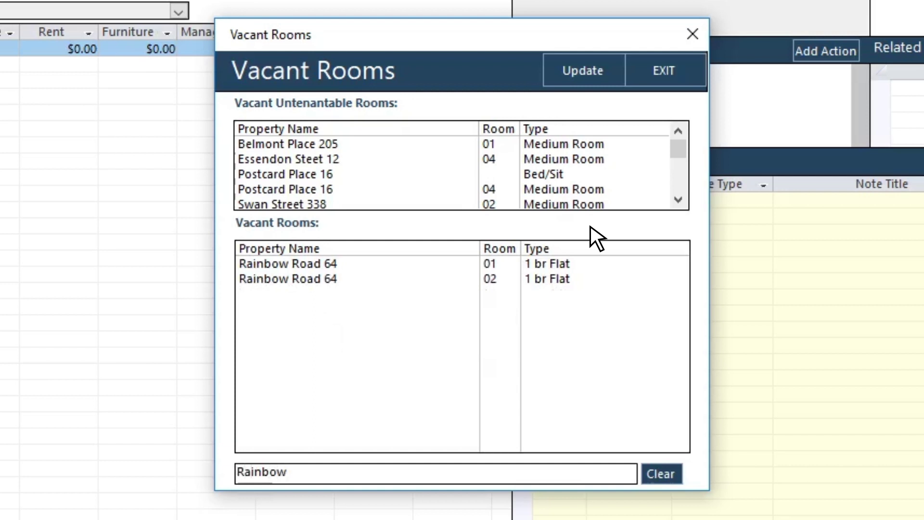
pyautogui.click(340, 263)
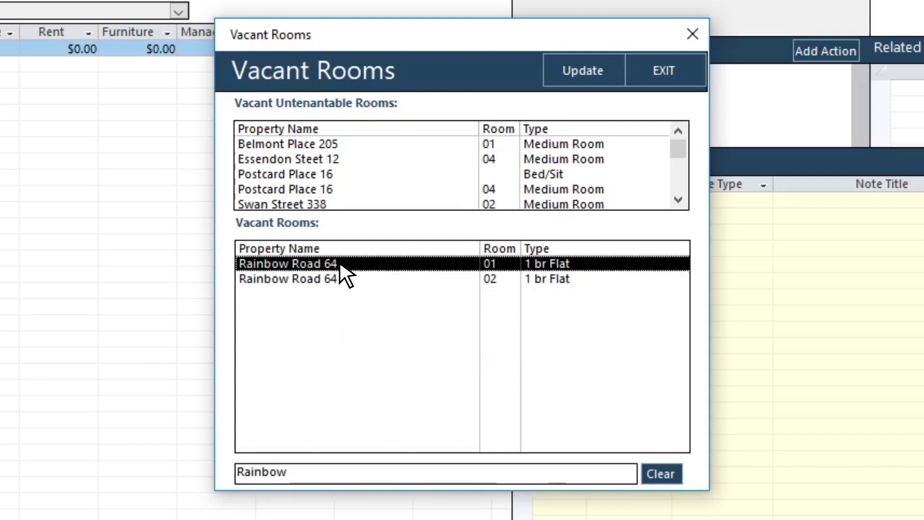
pyautogui.click(586, 72)
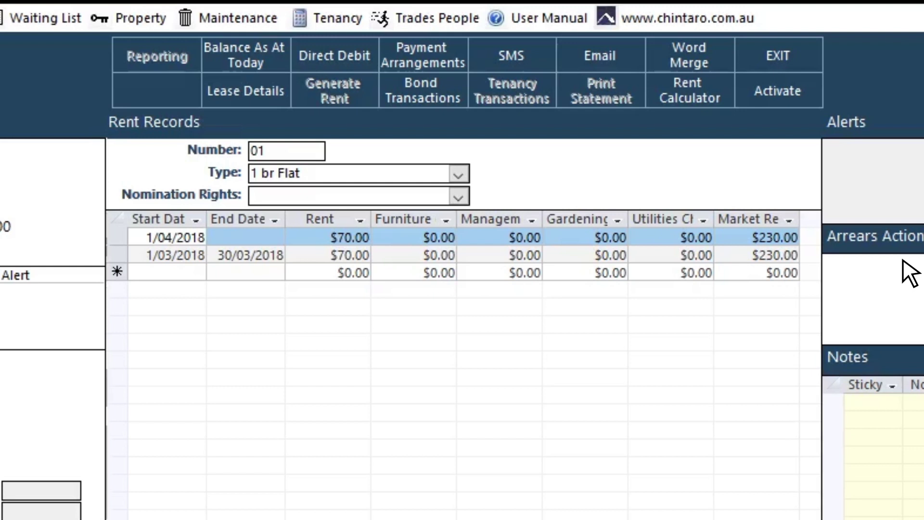
# Step: Set the end date of the rent record starting 1/04/2018 to 30/04/2018
pyautogui.click(282, 236)
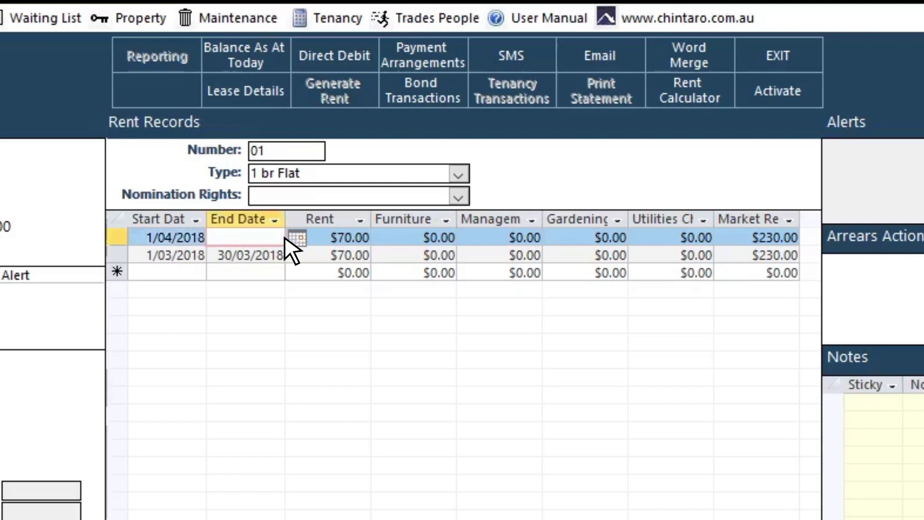
pyautogui.write('30/04/2018')
pyautogui.press('Return')
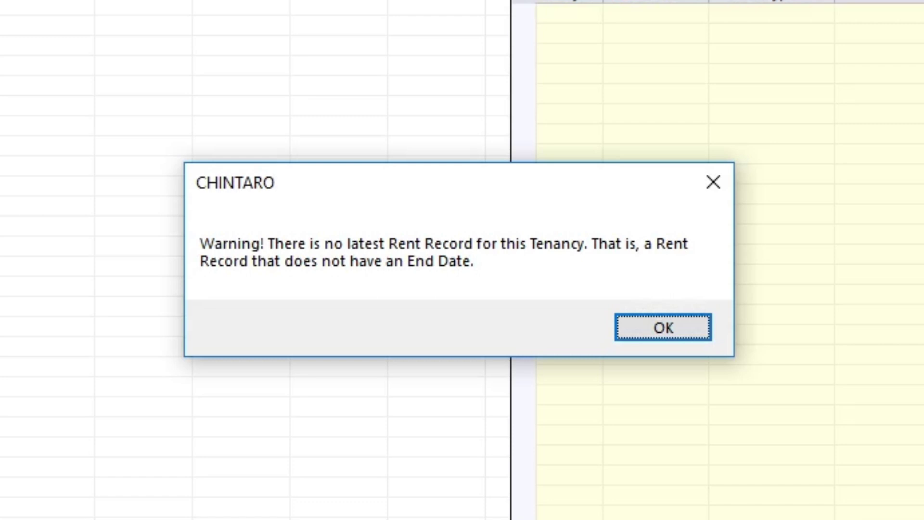
pyautogui.click(666, 329)
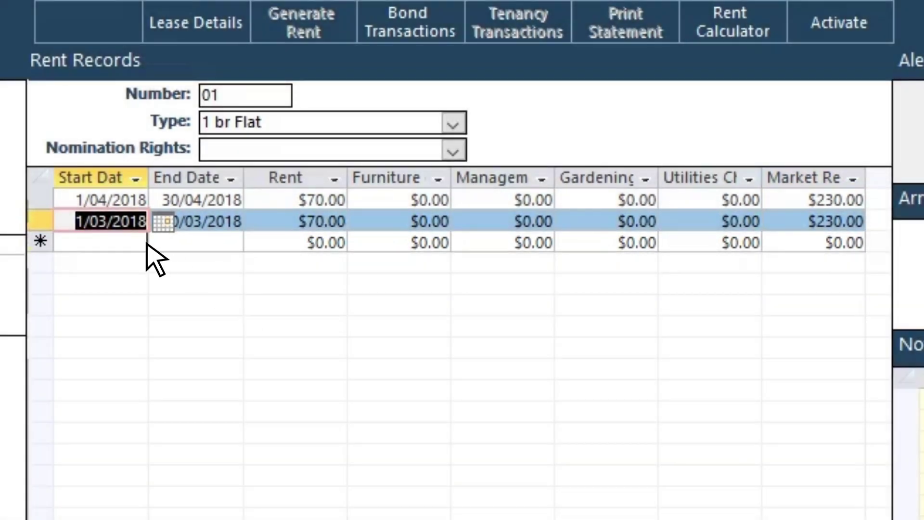
# Step: Add a rent record starting 1/05/2018 with no end date and a rent of $150.00
pyautogui.click(147, 243)
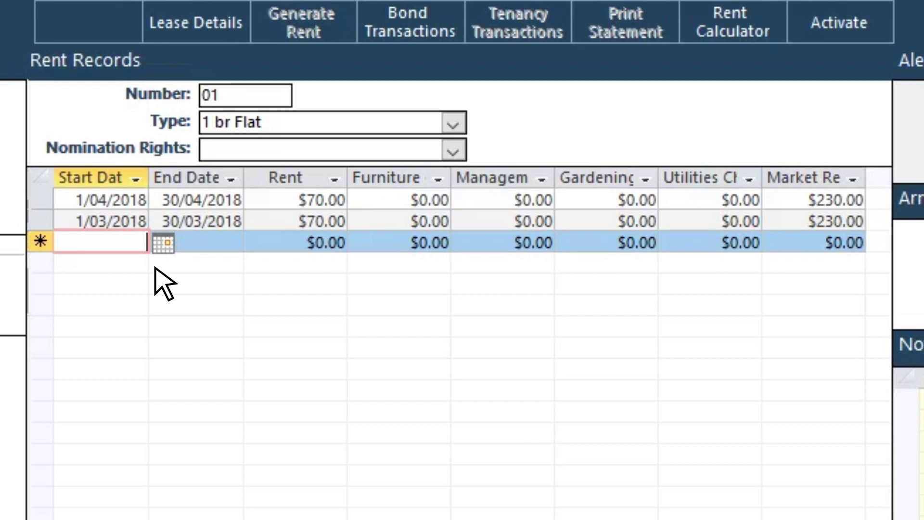
pyautogui.write('1/')
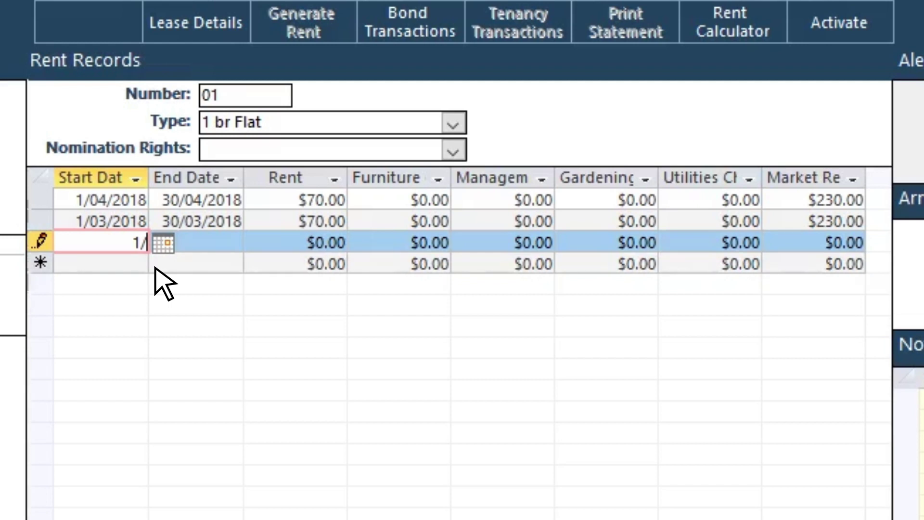
pyautogui.write('05/2018')
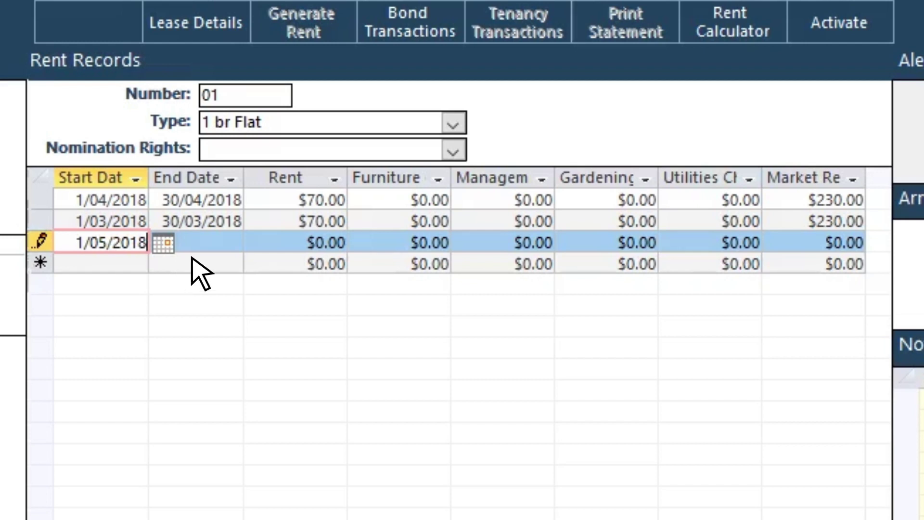
pyautogui.click(240, 246)
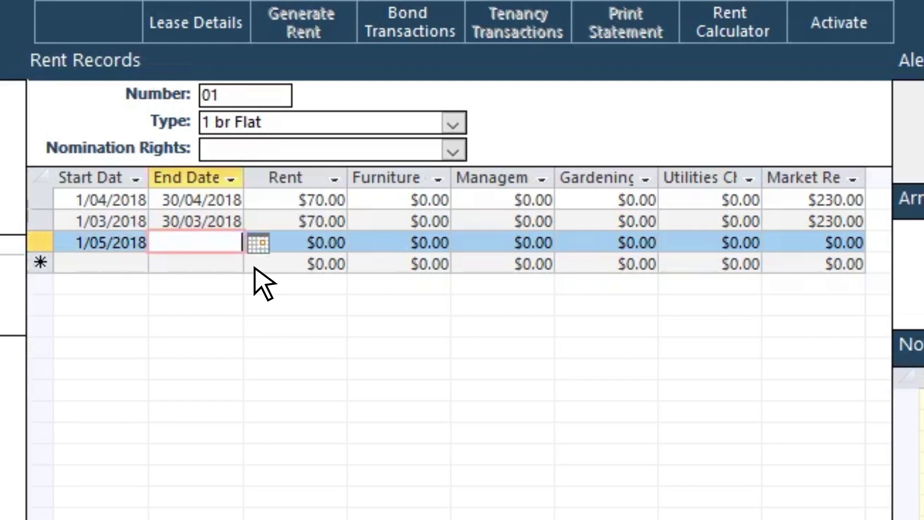
pyautogui.click(316, 242)
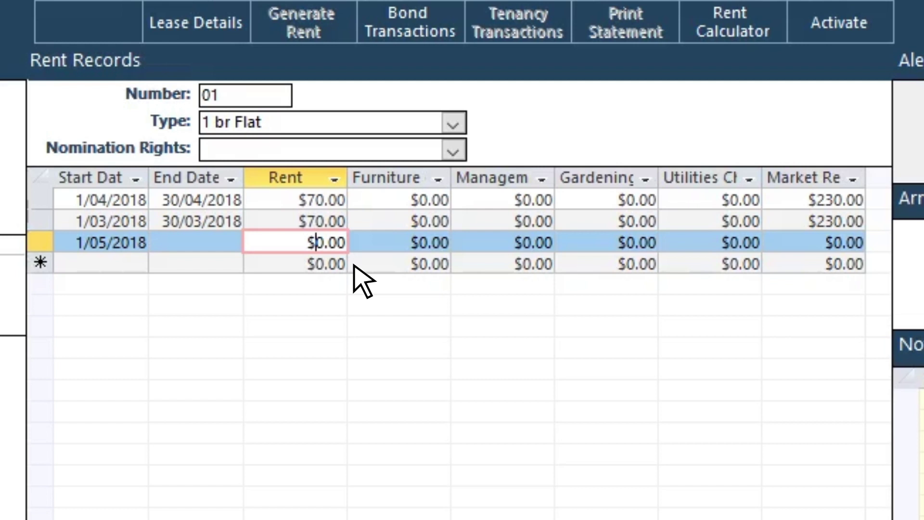
pyautogui.press('Delete')
pyautogui.write('150')
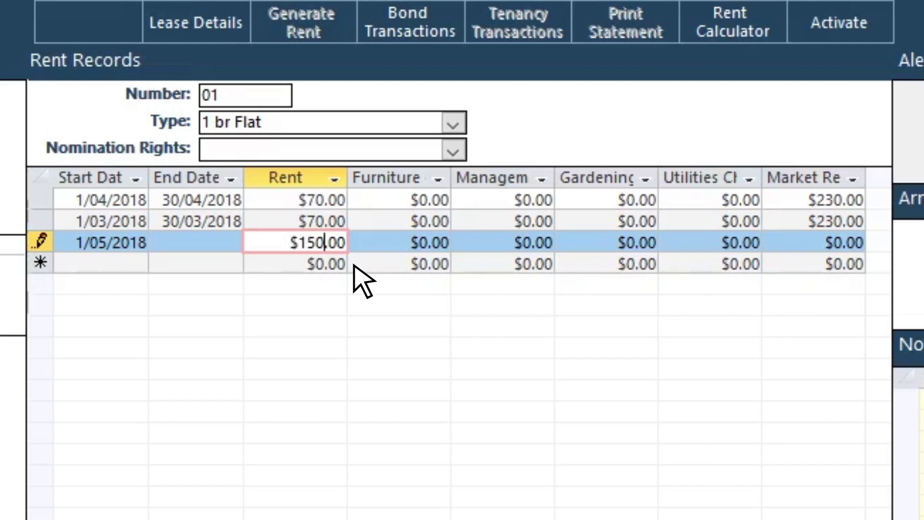
# Step: Set the new rent record's utilities charge to $5.00 and market rent to $230.00, and save the record
pyautogui.click(413, 244)
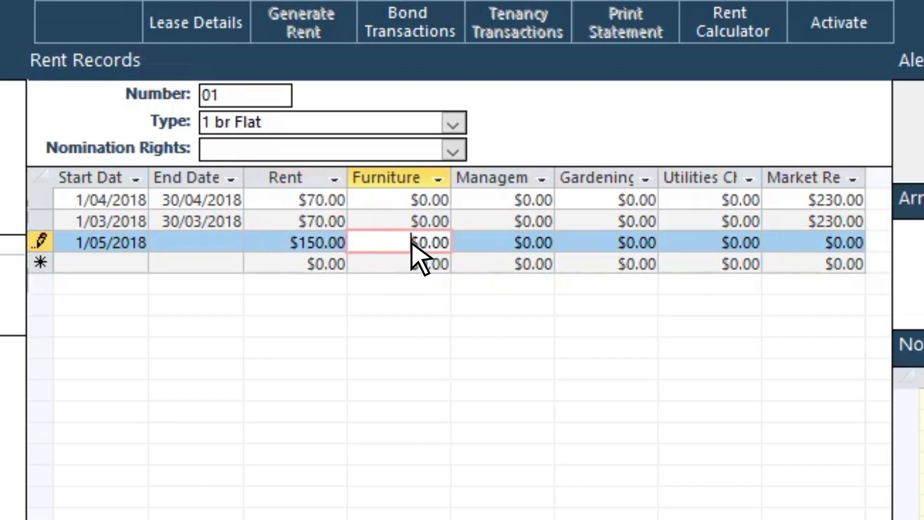
pyautogui.click(515, 244)
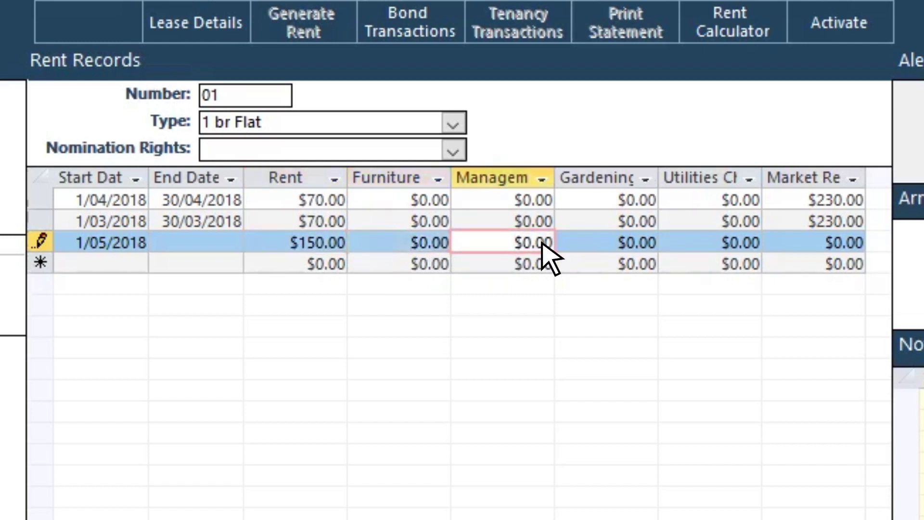
pyautogui.click(619, 243)
pyautogui.click(721, 243)
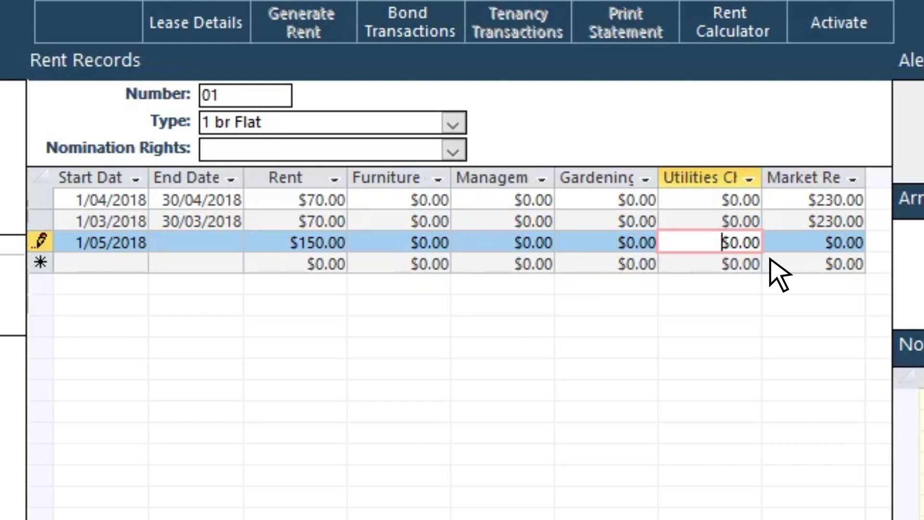
pyautogui.click(739, 243)
pyautogui.press('BackSpace')
pyautogui.write('5')
pyautogui.click(842, 242)
pyautogui.write('230')
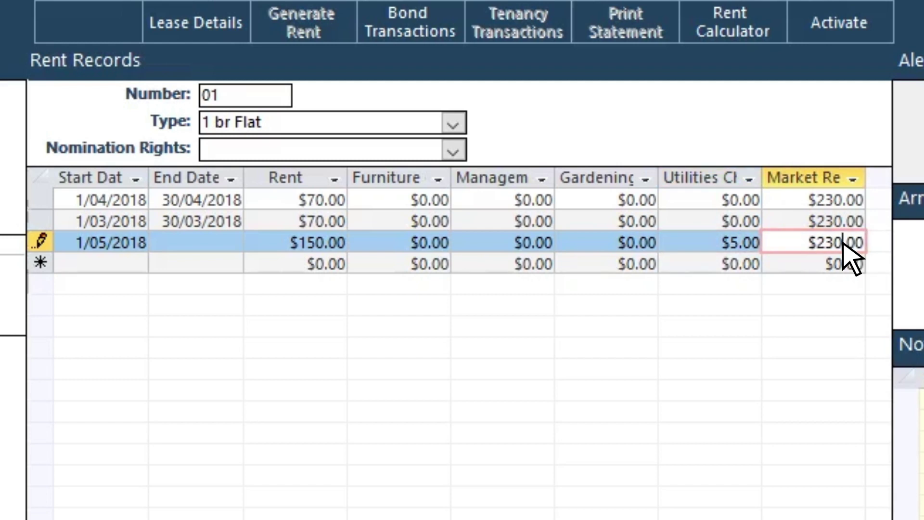
pyautogui.press('BackSpace')
pyautogui.press('BackSpace')
pyautogui.press('BackSpace')
pyautogui.write('0')
pyautogui.click(144, 262)
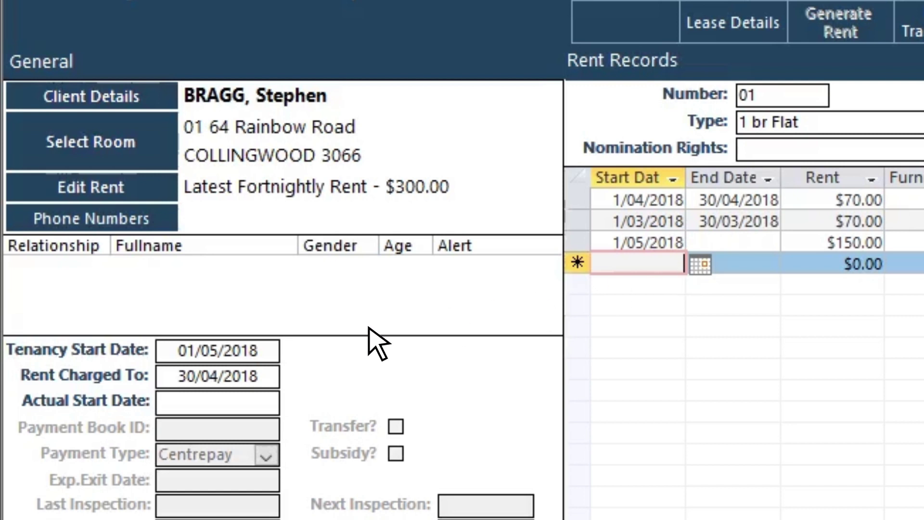
pyautogui.click(259, 350)
pyautogui.moveTo(258, 350); pyautogui.dragTo(181, 354)
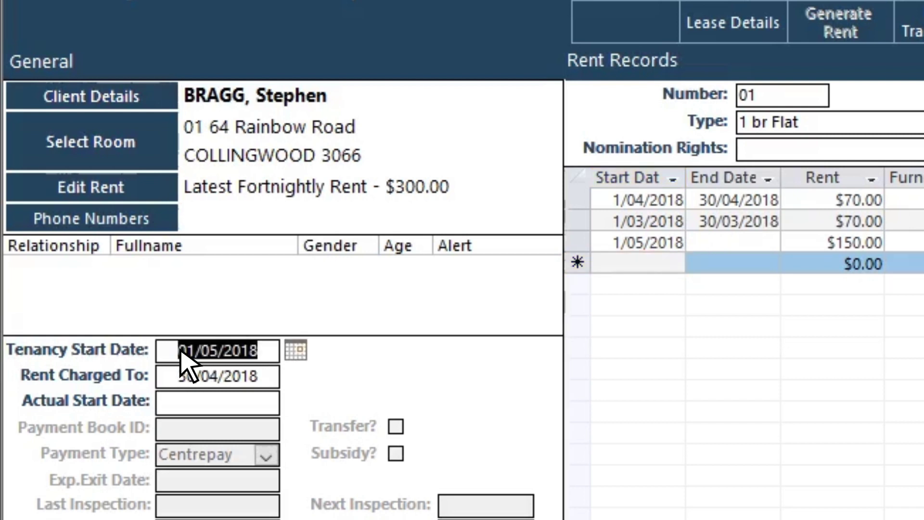
pyautogui.click(262, 354)
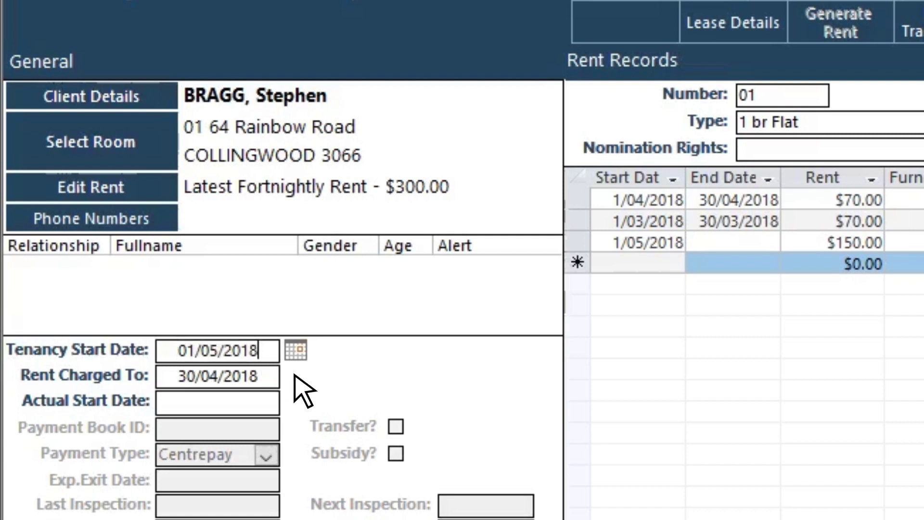
pyautogui.press('Tab')
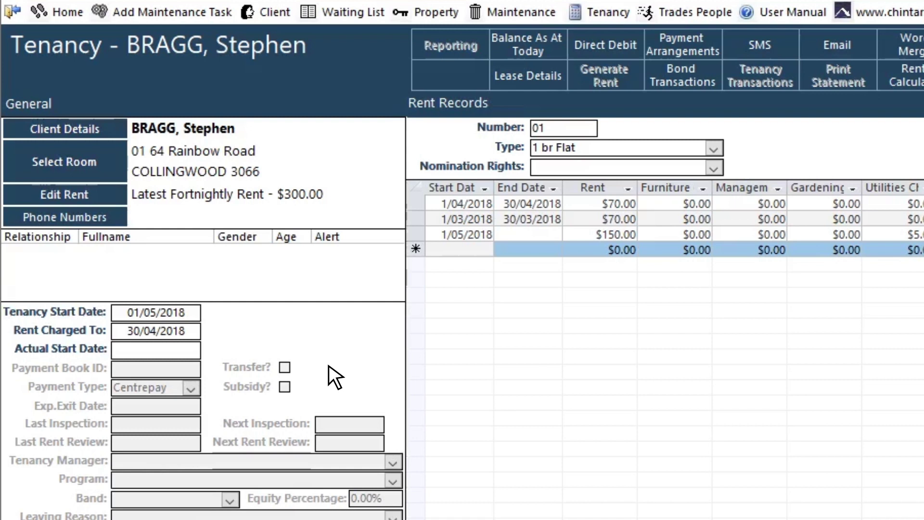
# Step: Try to exit the unsaved tenancy record, decline the exit, and activate the tenancy
pyautogui.click(13, 11)
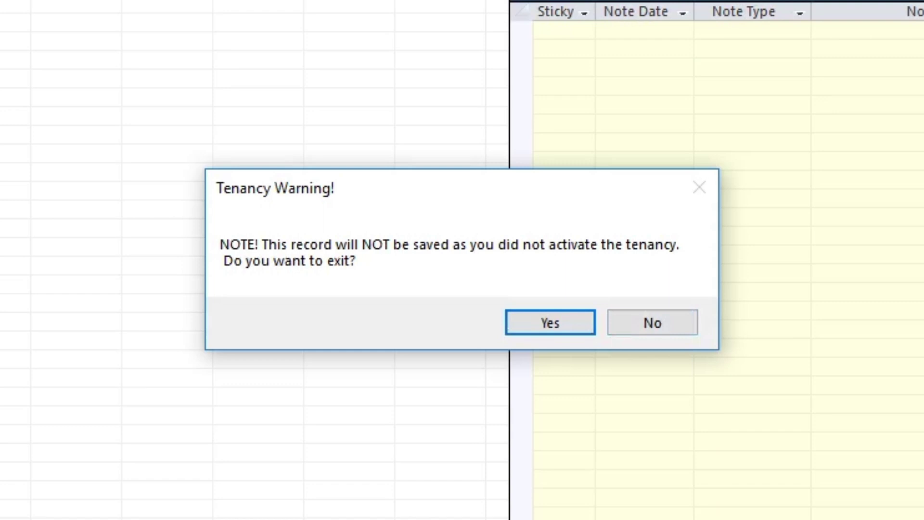
pyautogui.click(653, 321)
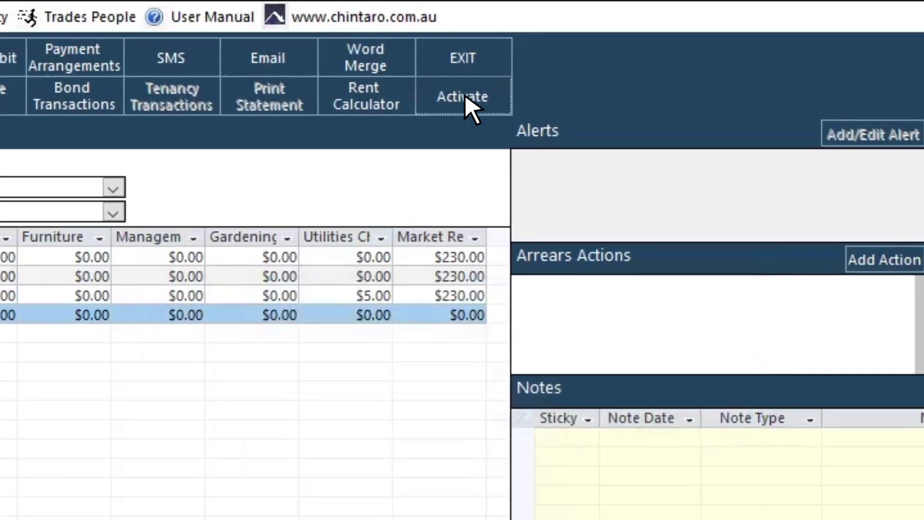
pyautogui.click(466, 52)
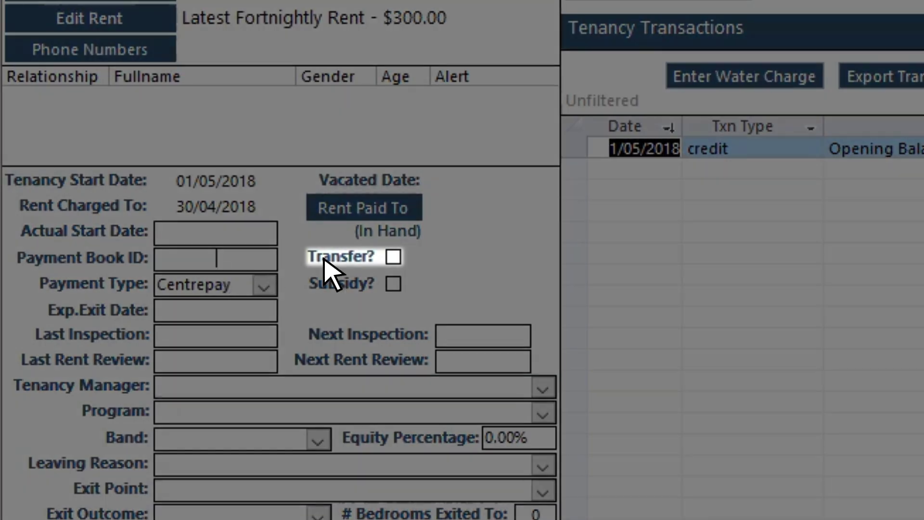
pyautogui.click(394, 257)
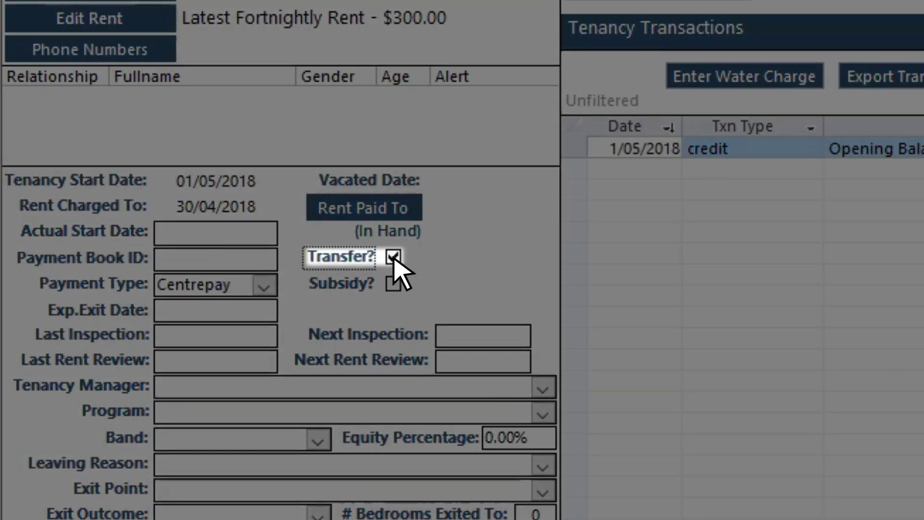
pyautogui.click(393, 257)
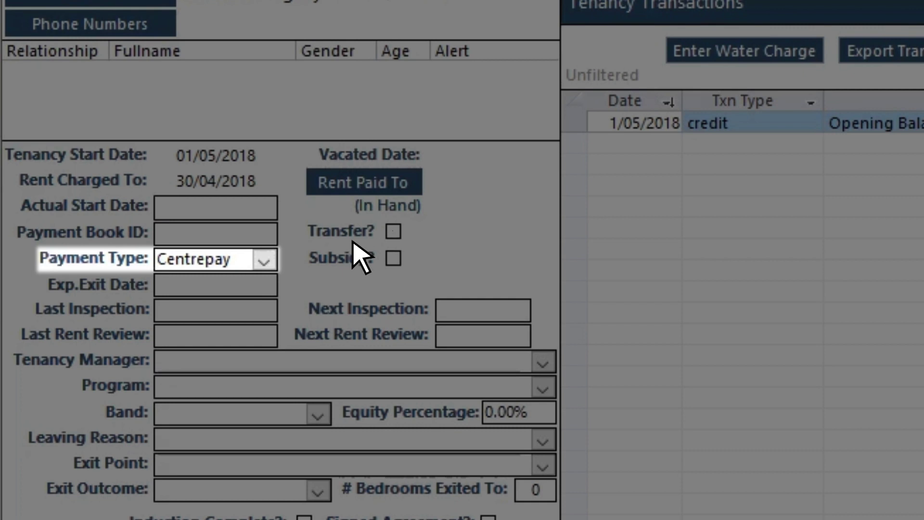
pyautogui.click(264, 261)
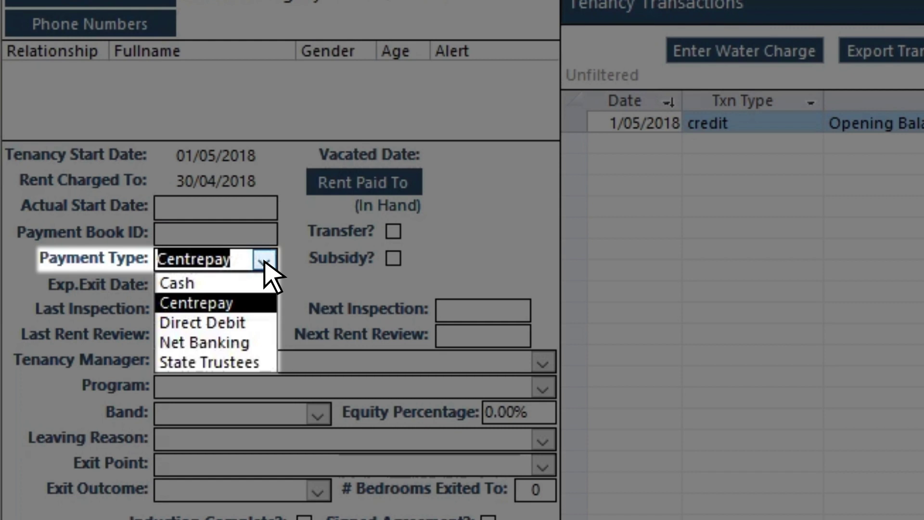
pyautogui.click(264, 261)
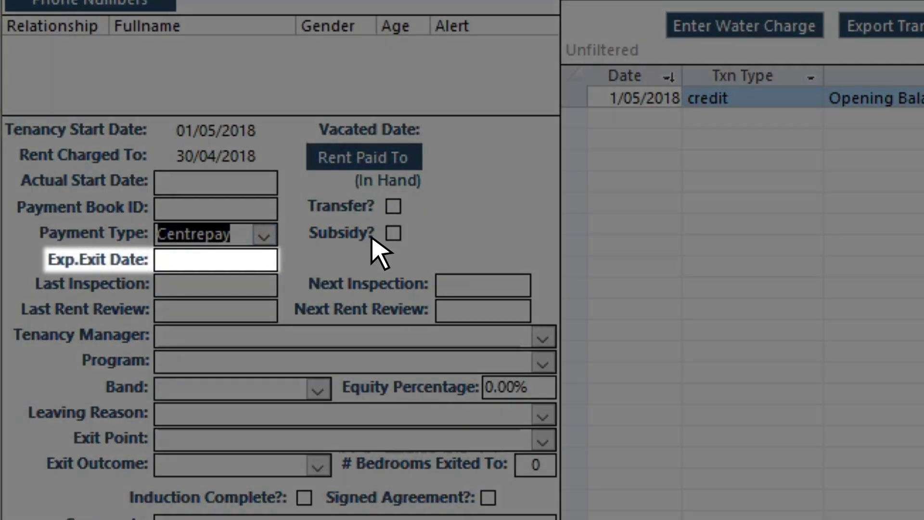
pyautogui.click(216, 285)
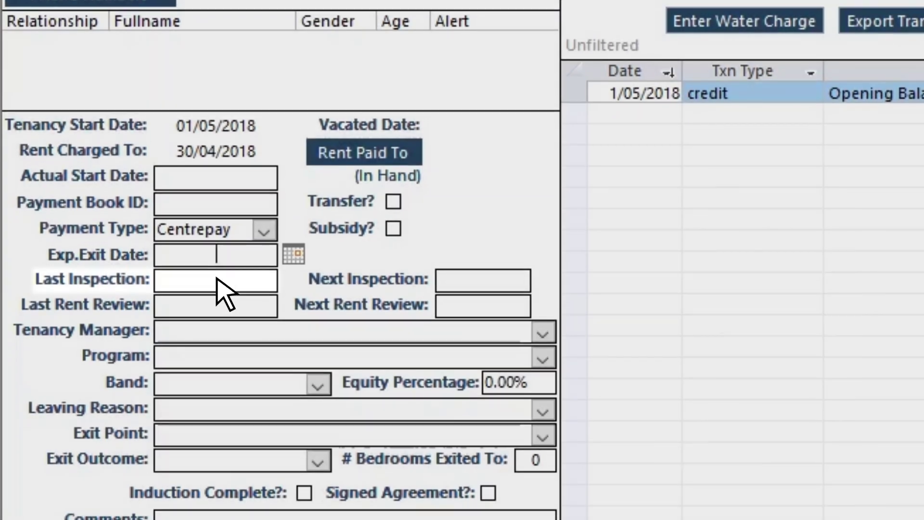
pyautogui.click(219, 285)
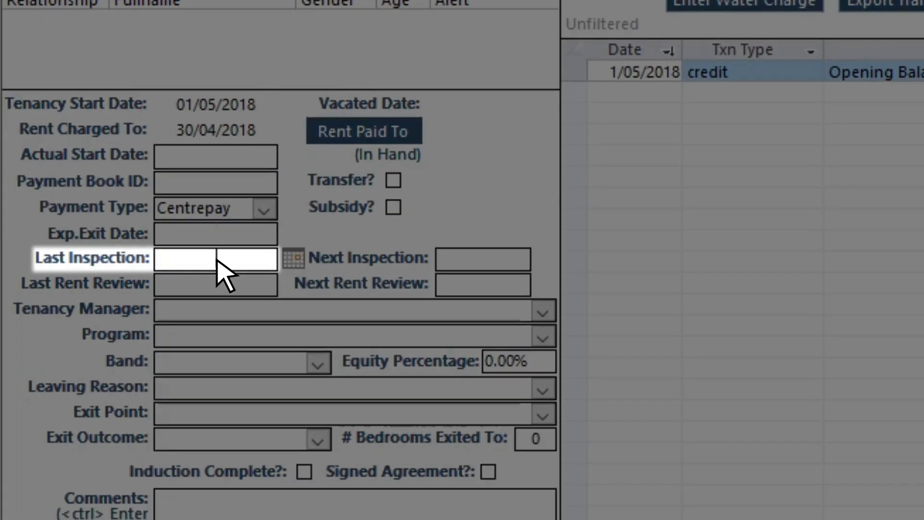
pyautogui.click(484, 286)
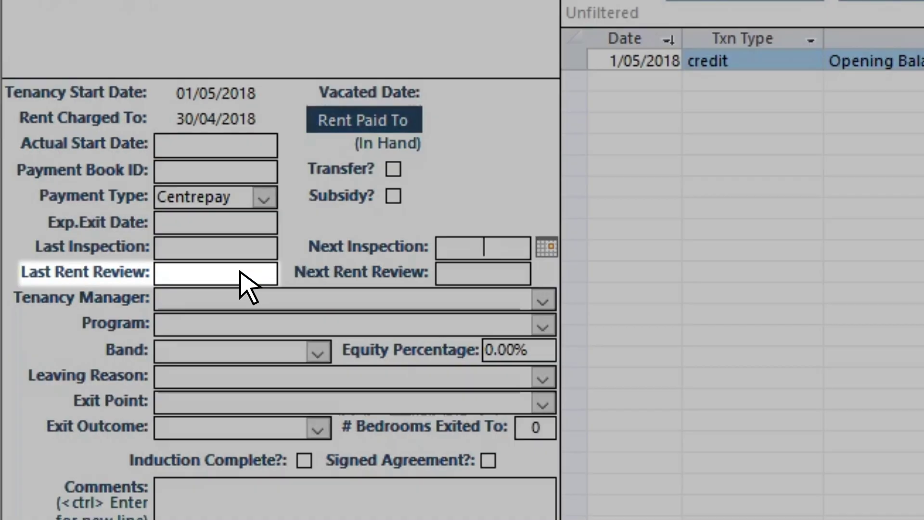
pyautogui.click(217, 284)
pyautogui.click(484, 285)
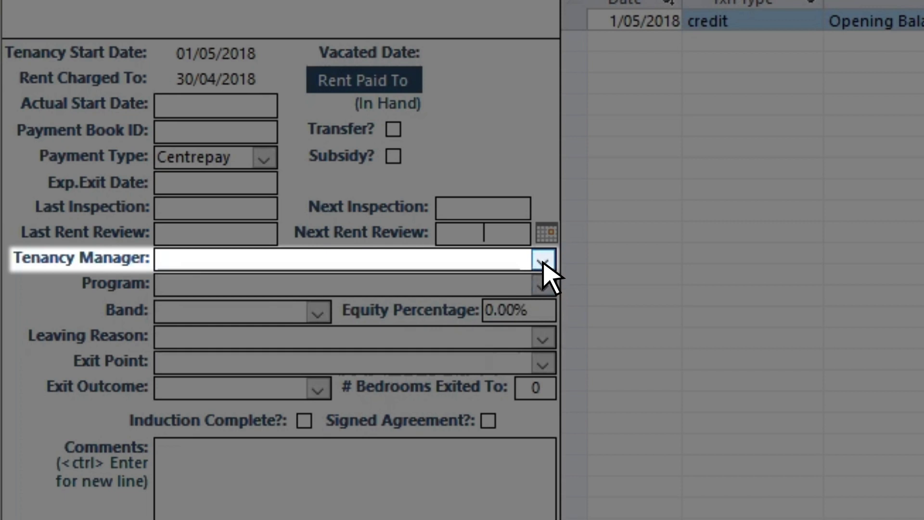
# Step: Assign the last-listed tenancy manager to the tenancy and set its program to Crisis Housing
pyautogui.click(543, 262)
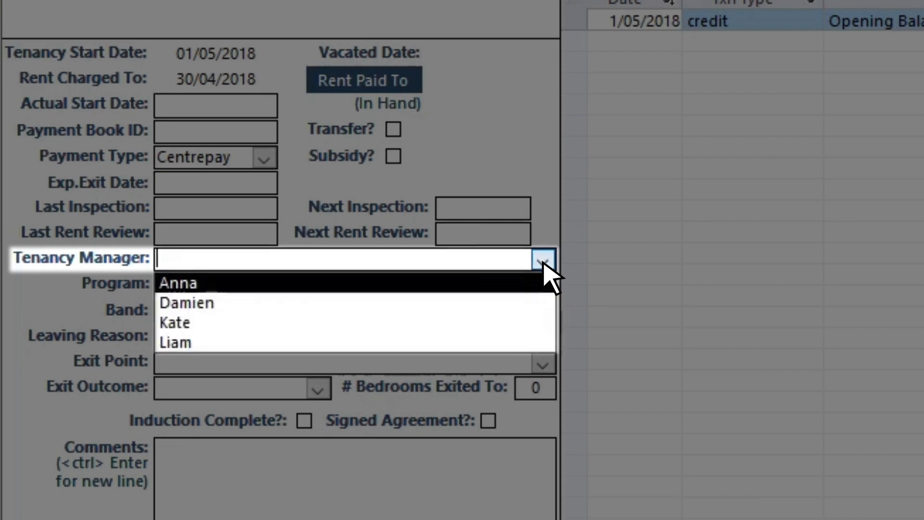
pyautogui.click(527, 348)
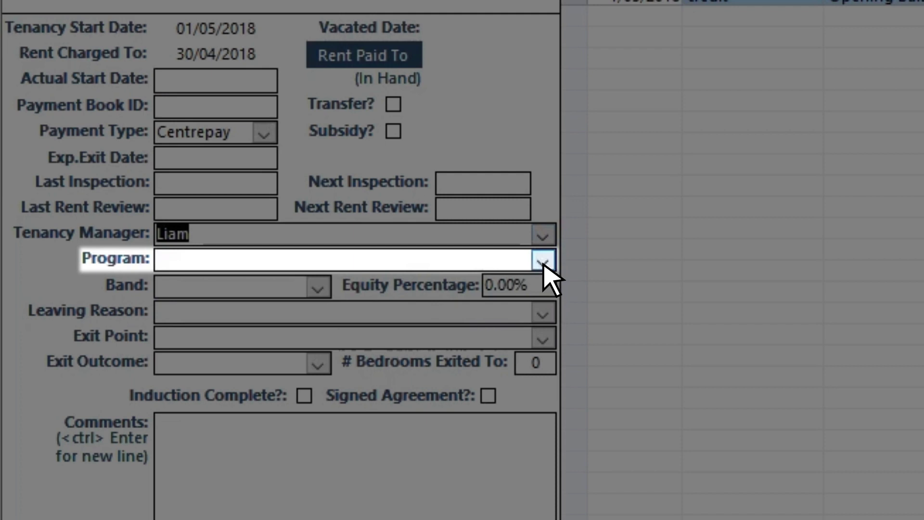
pyautogui.click(543, 262)
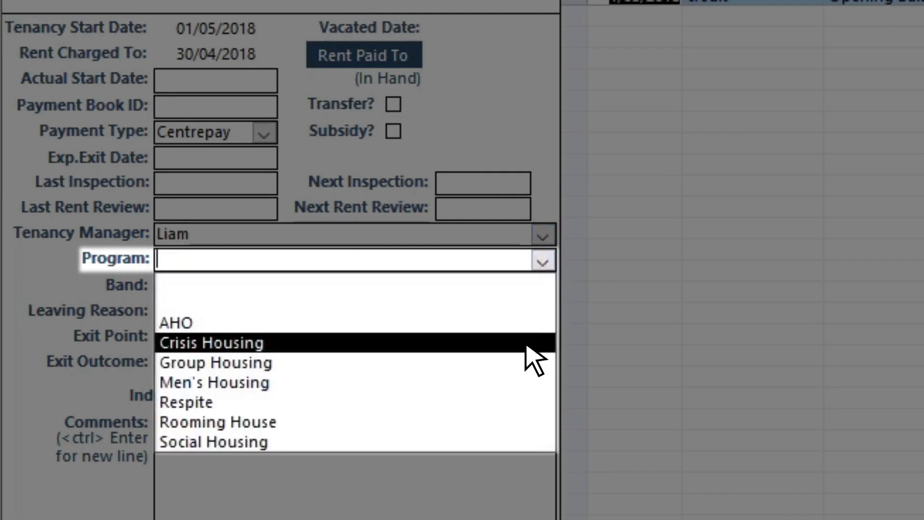
pyautogui.click(526, 343)
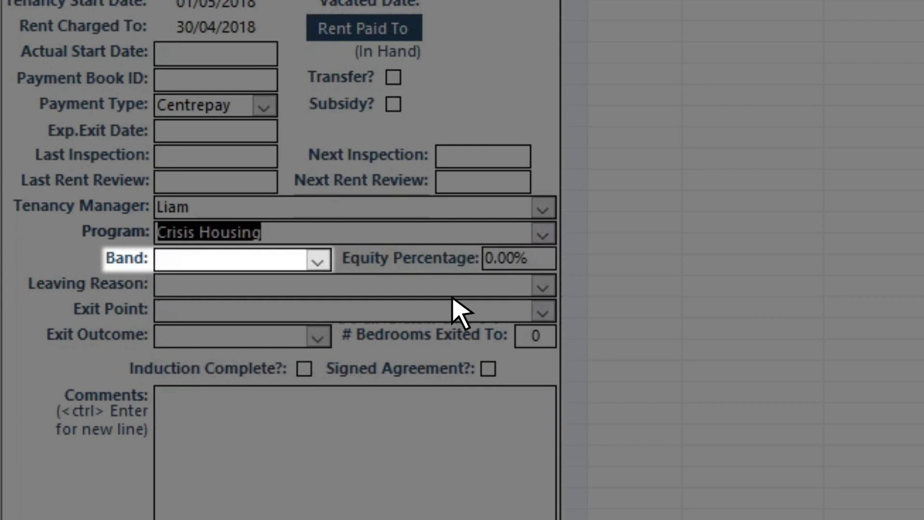
pyautogui.click(317, 287)
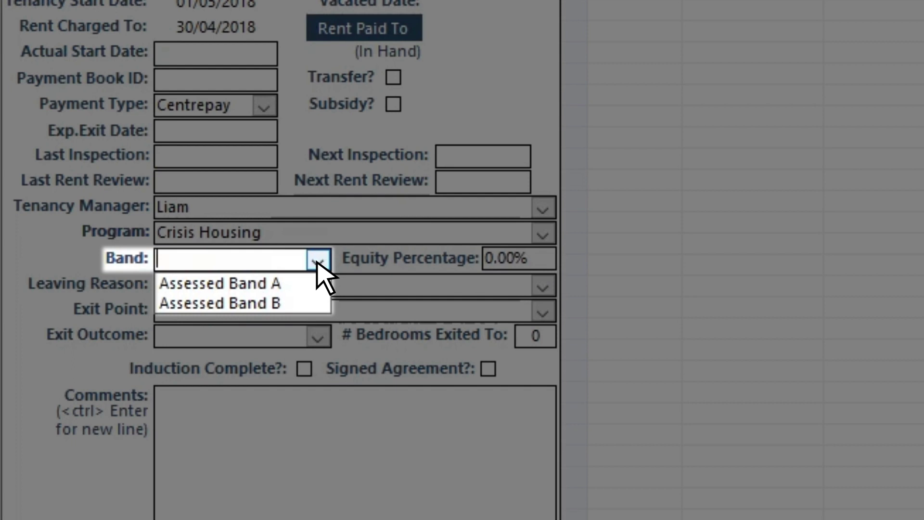
pyautogui.click(318, 262)
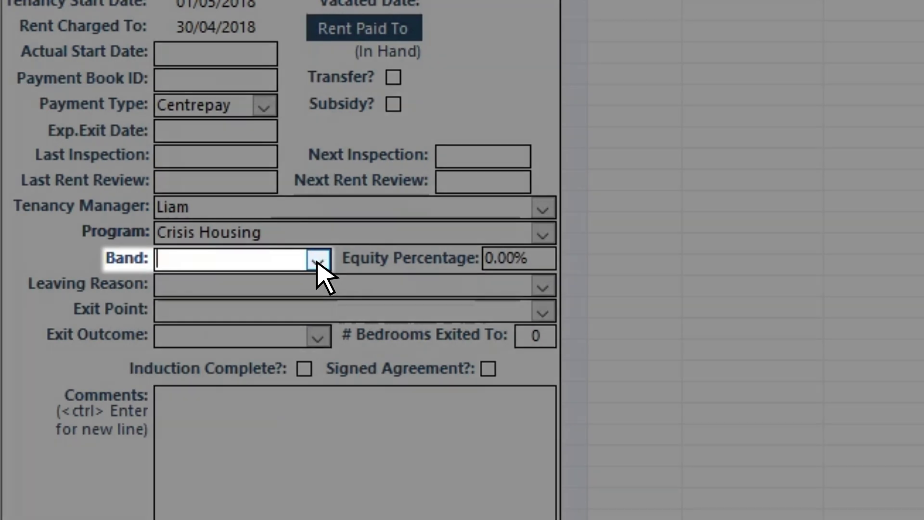